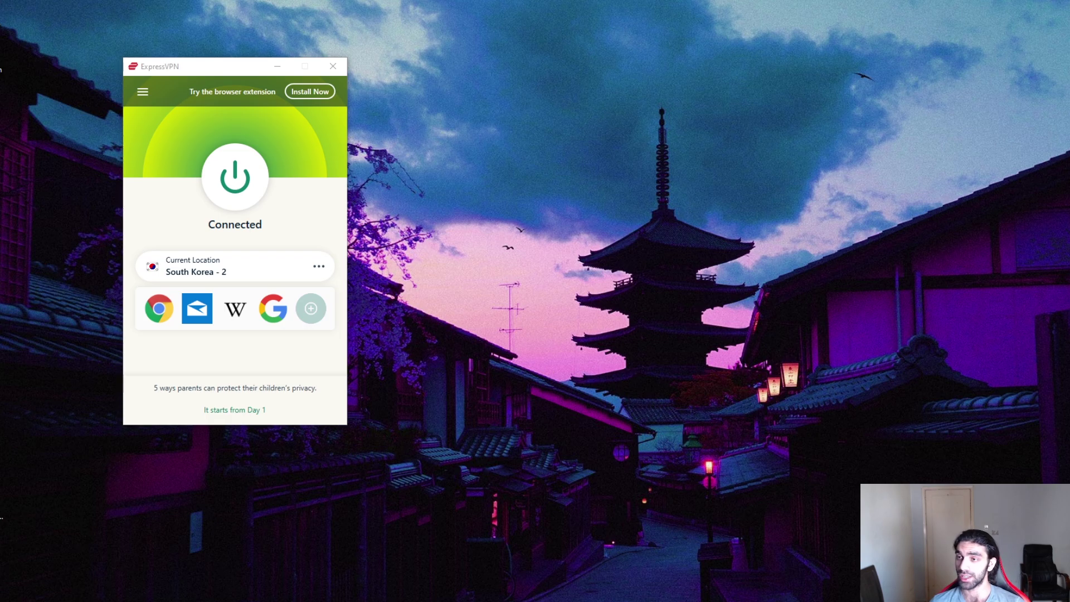
Nudge the ExpressVPN window down-left and minimize the Surfshark and NordVPN windows.
drag(195, 68, 174, 85)
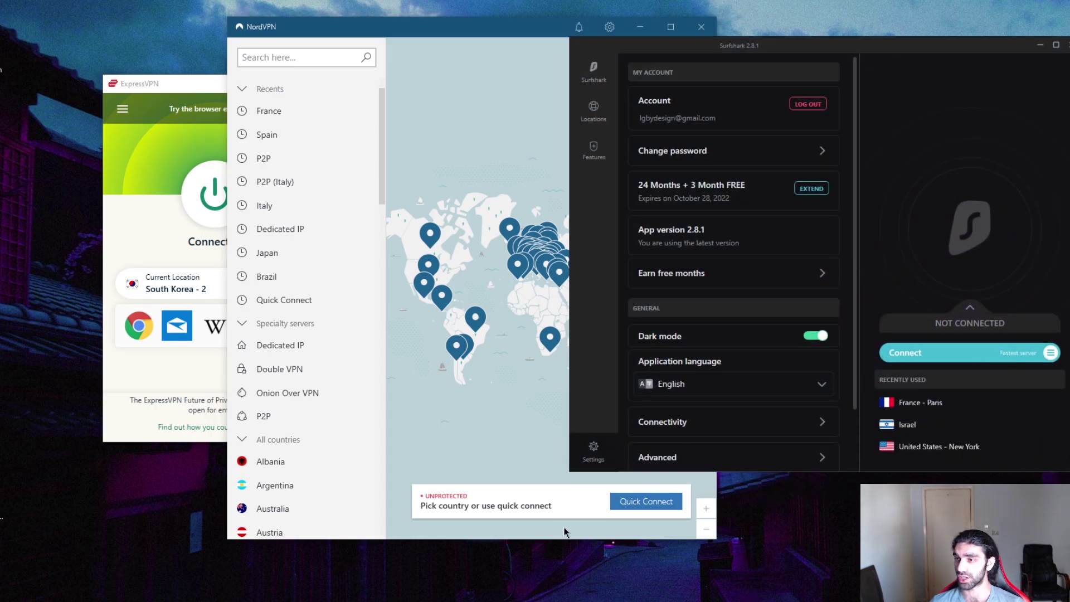
click(1040, 47)
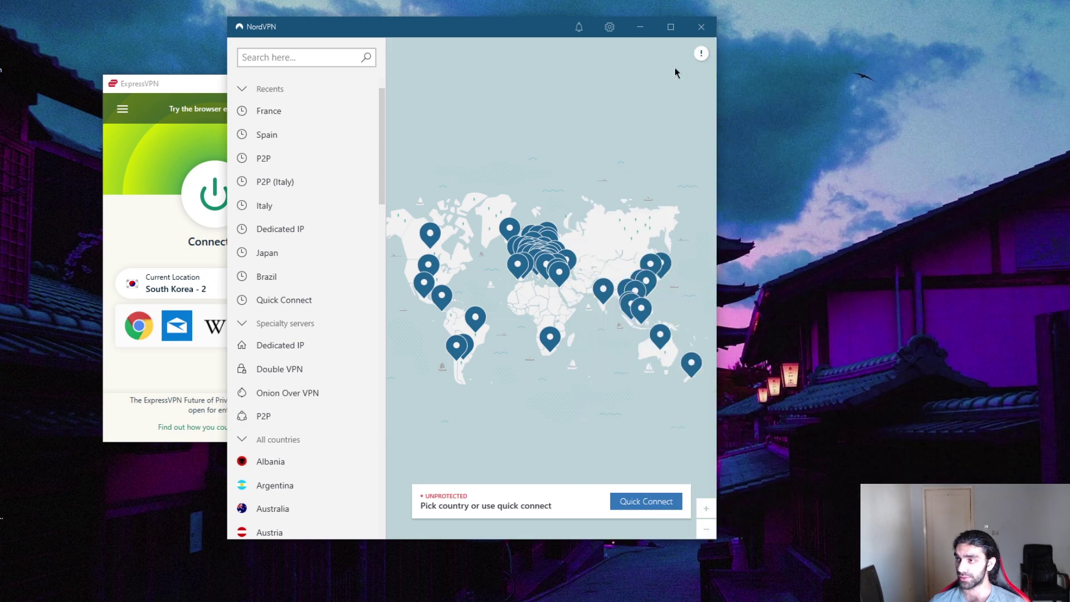
click(639, 27)
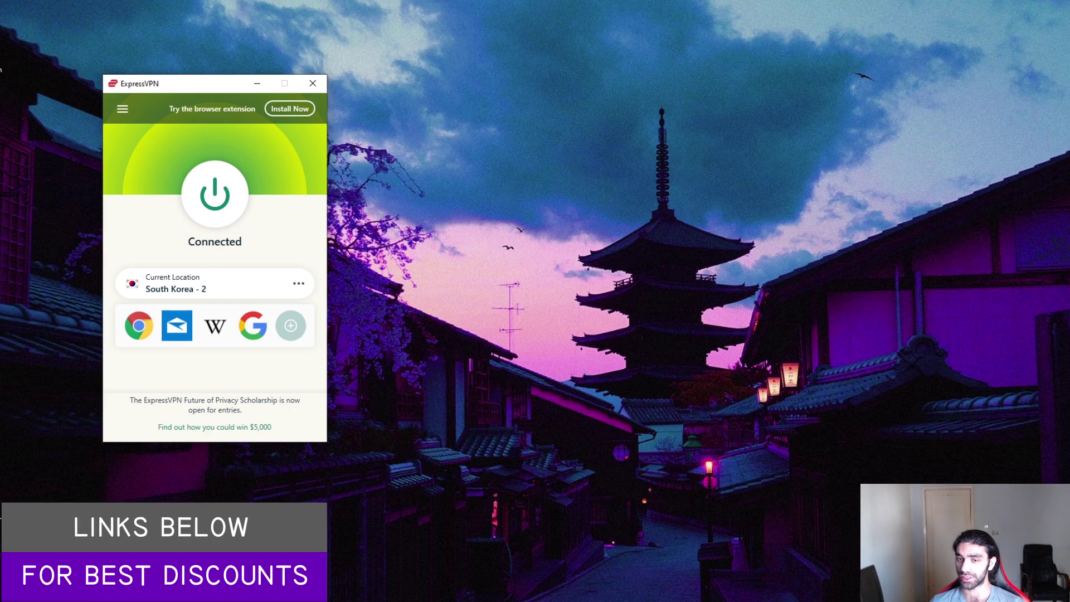
Preview the IP check page from Chrome's taskbar, then bring ExpressVPN back into focus.
mouse_move(414, 600)
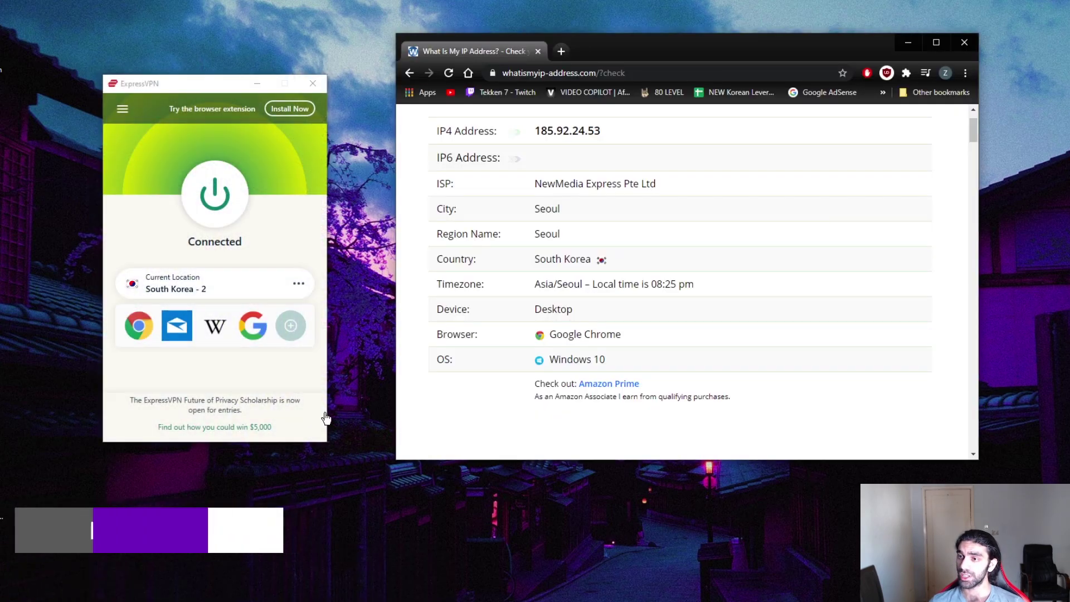
click(191, 85)
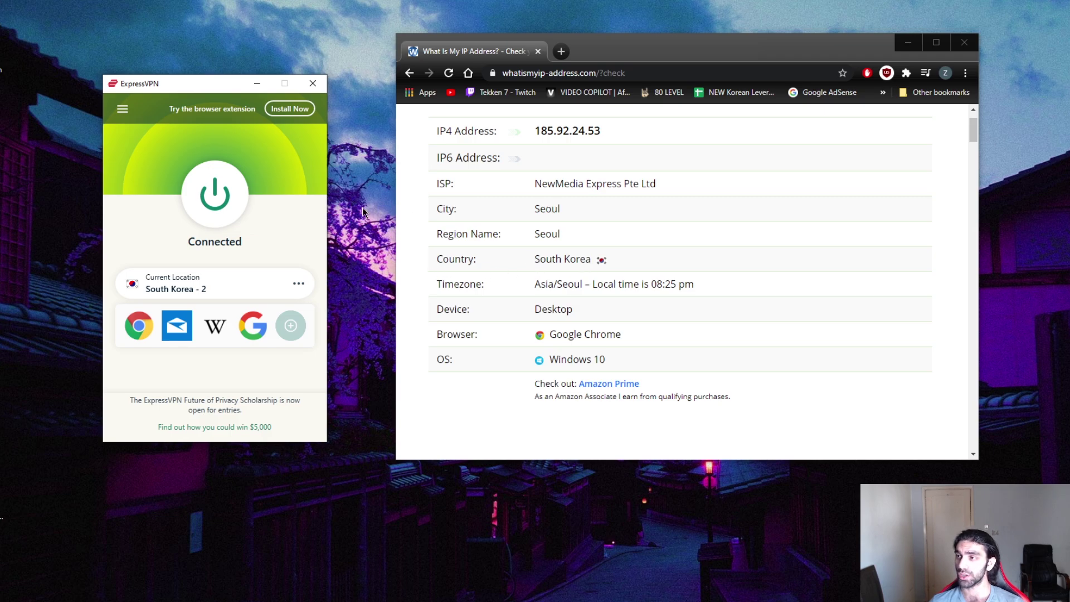
Switch the VPN from South Korea - 2 to Indonesia using the Asia Pacific locations list.
click(123, 109)
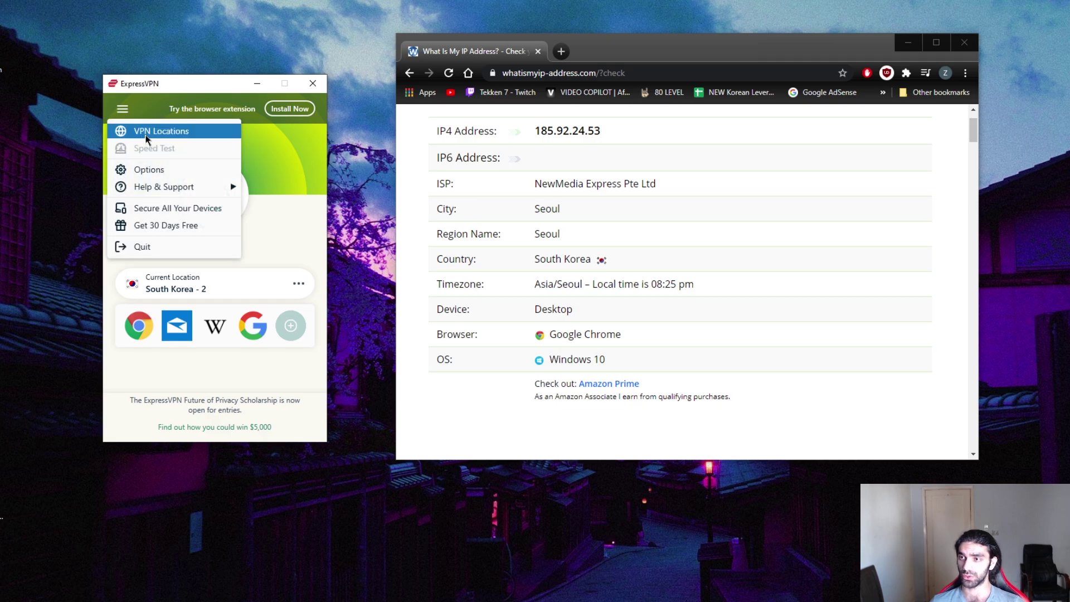
click(146, 133)
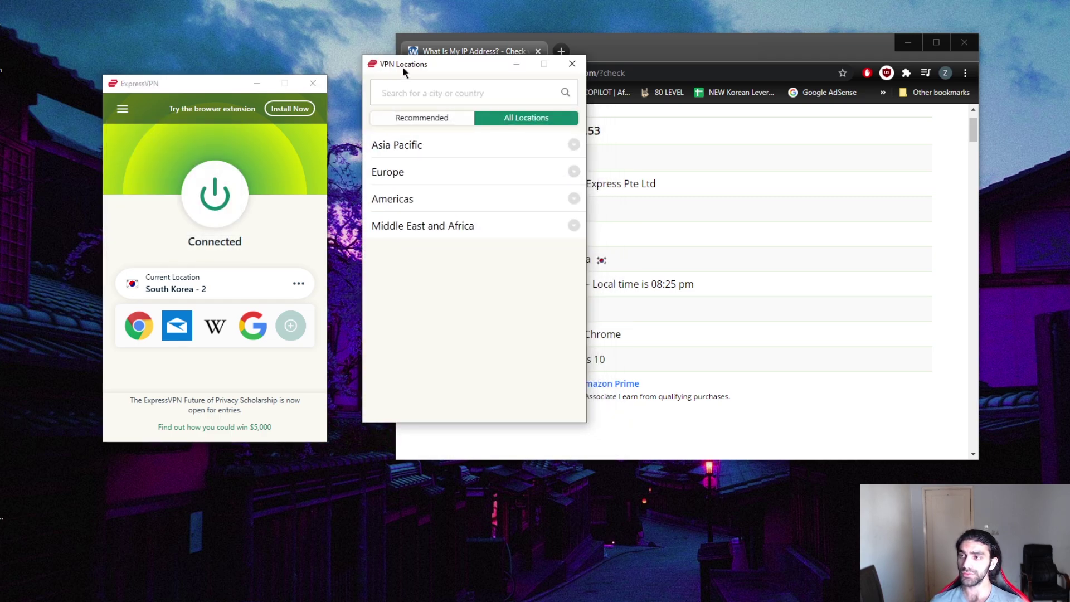
drag(402, 64, 373, 76)
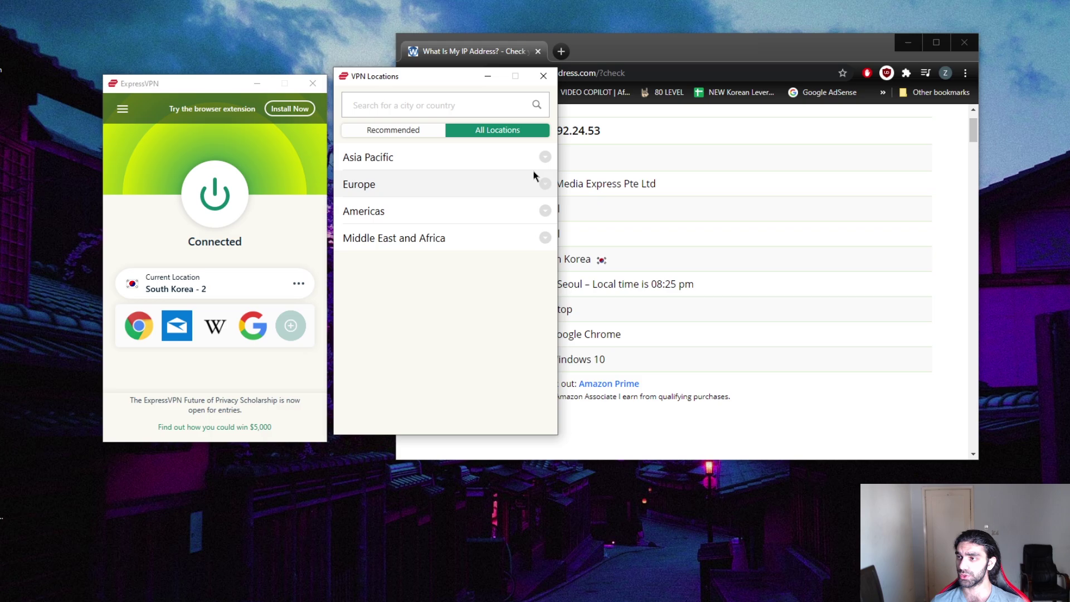
click(548, 162)
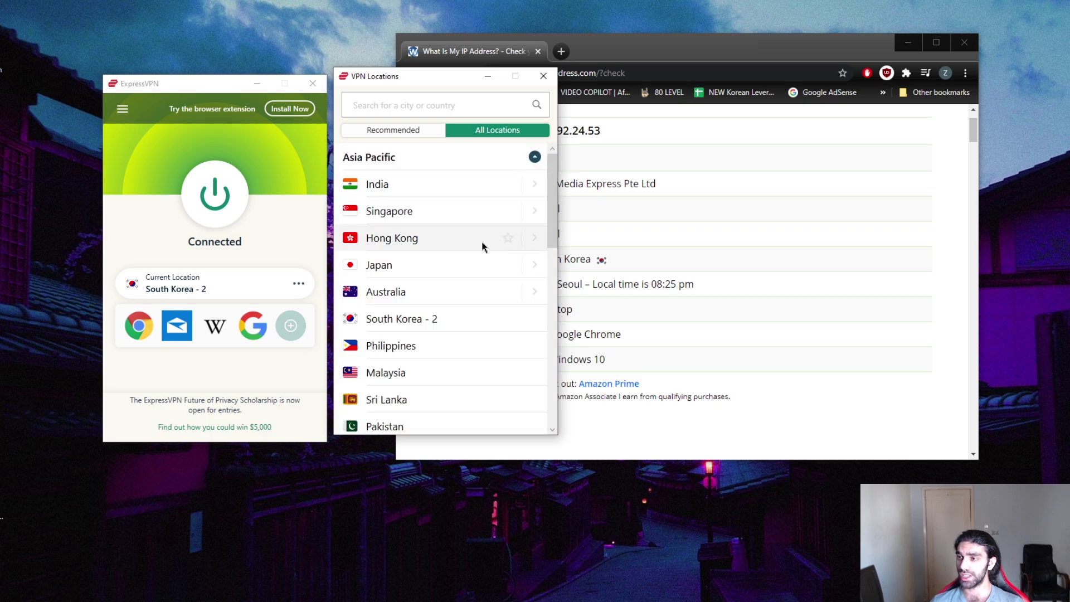
scroll(479, 269, down, 5)
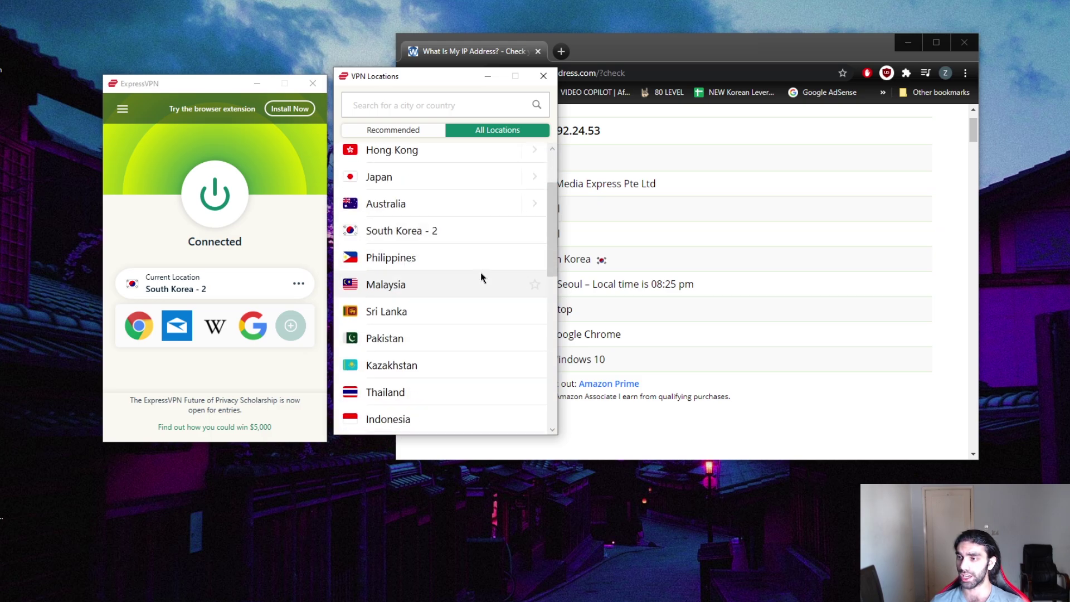
double_click(398, 390)
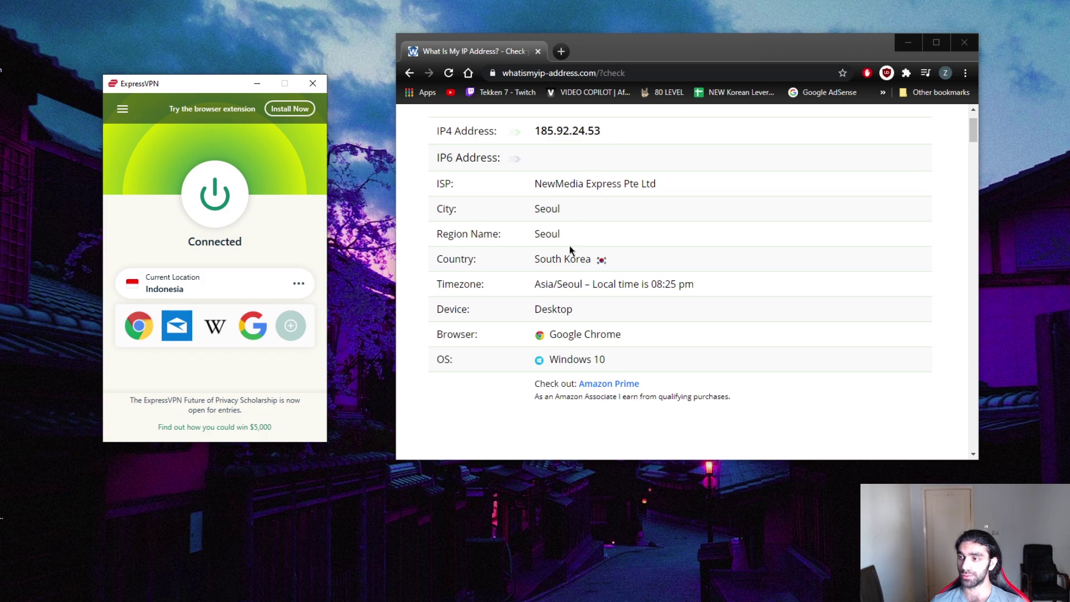
Reload the IP check page, confirming resubmission, to show Indonesian IP 64.64.121.92.
click(449, 73)
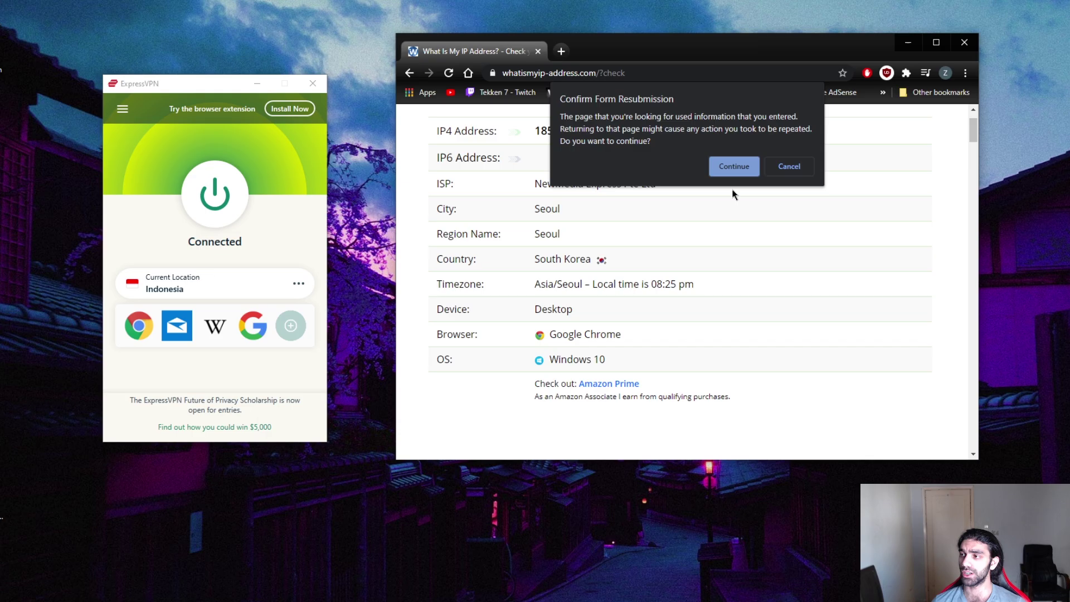
click(736, 168)
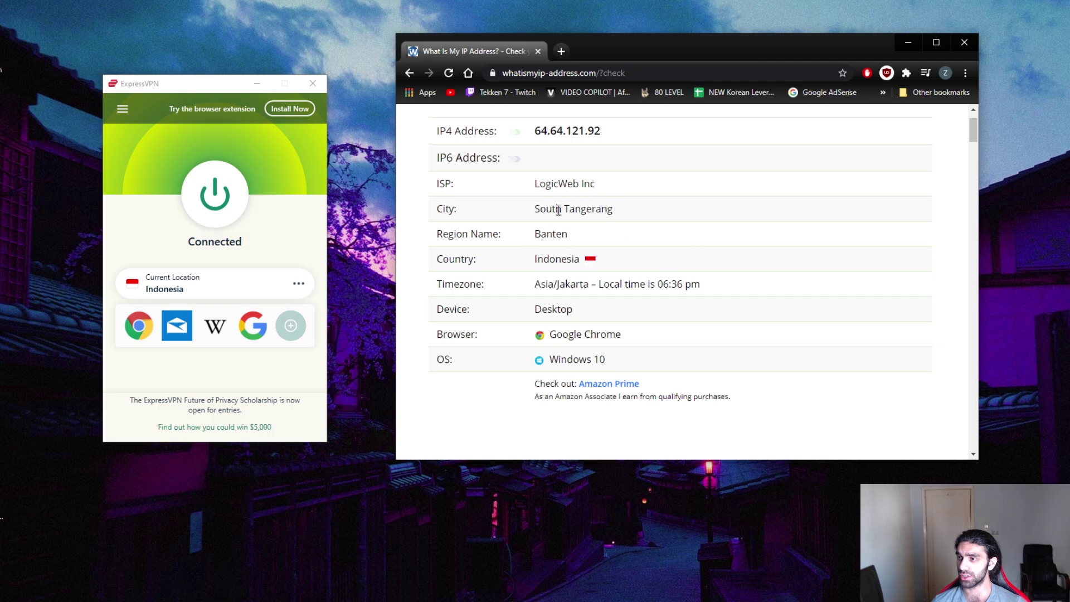
scroll(504, 232, up, 1)
scroll(623, 218, down, 1)
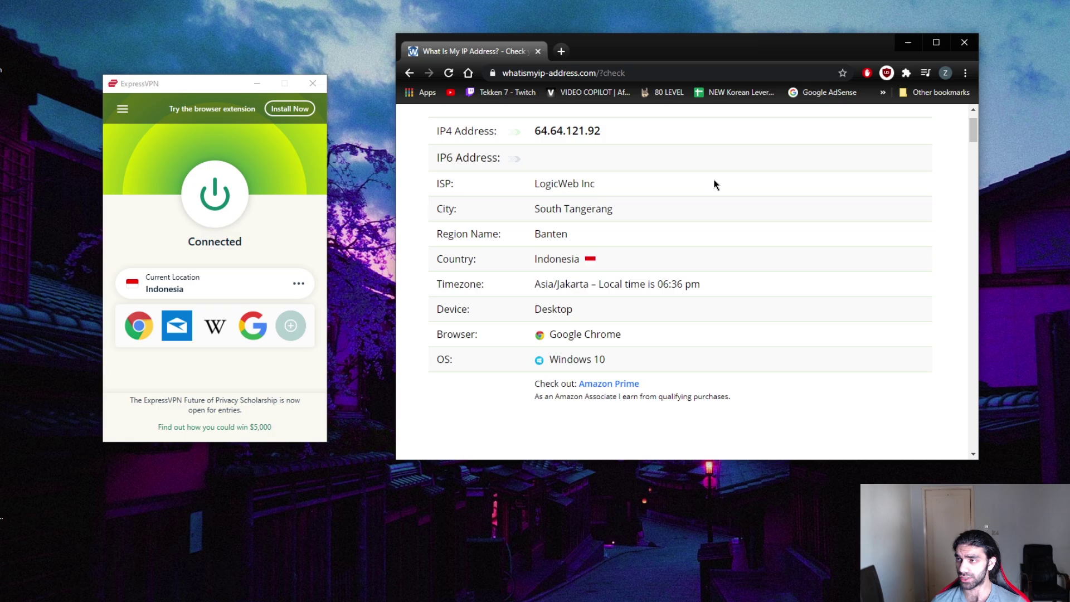
scroll(695, 205, up, 1)
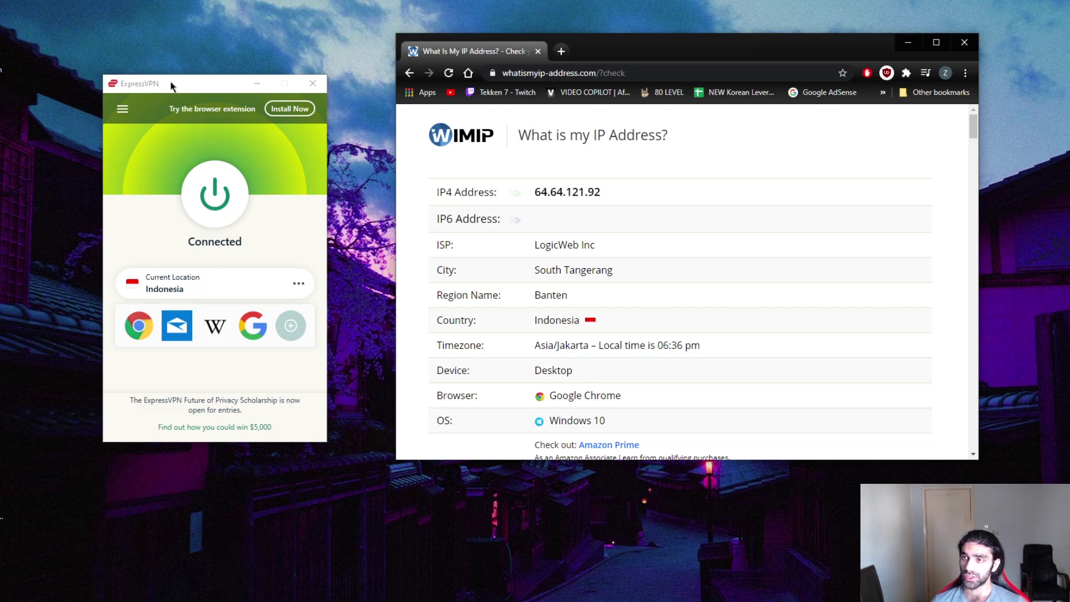
Move ExpressVPN to the top-left, minimize the browser, and disconnect the VPN.
drag(175, 80, 60, 54)
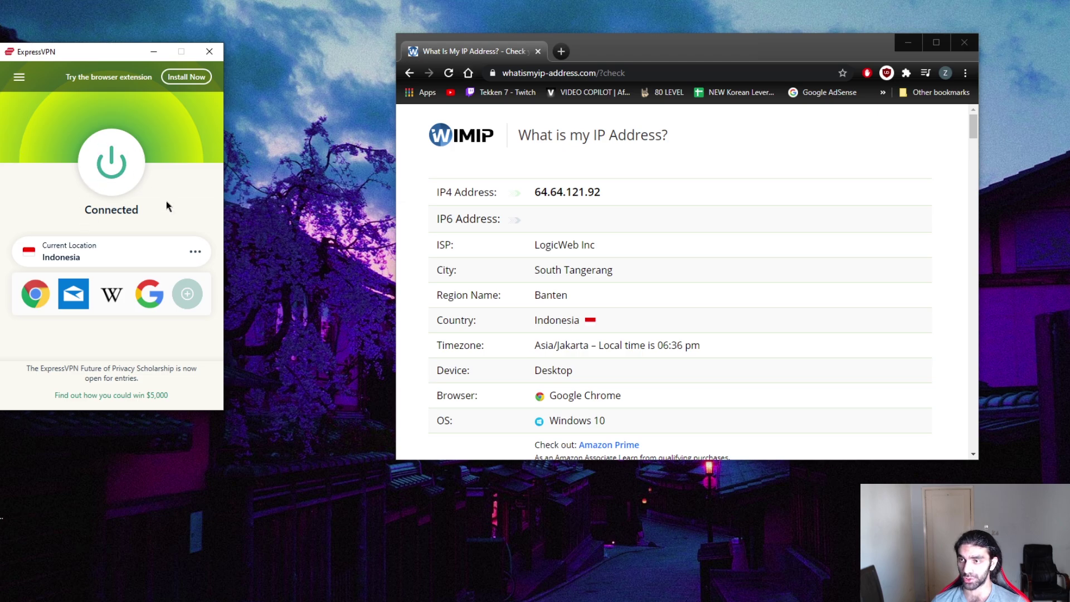
click(917, 41)
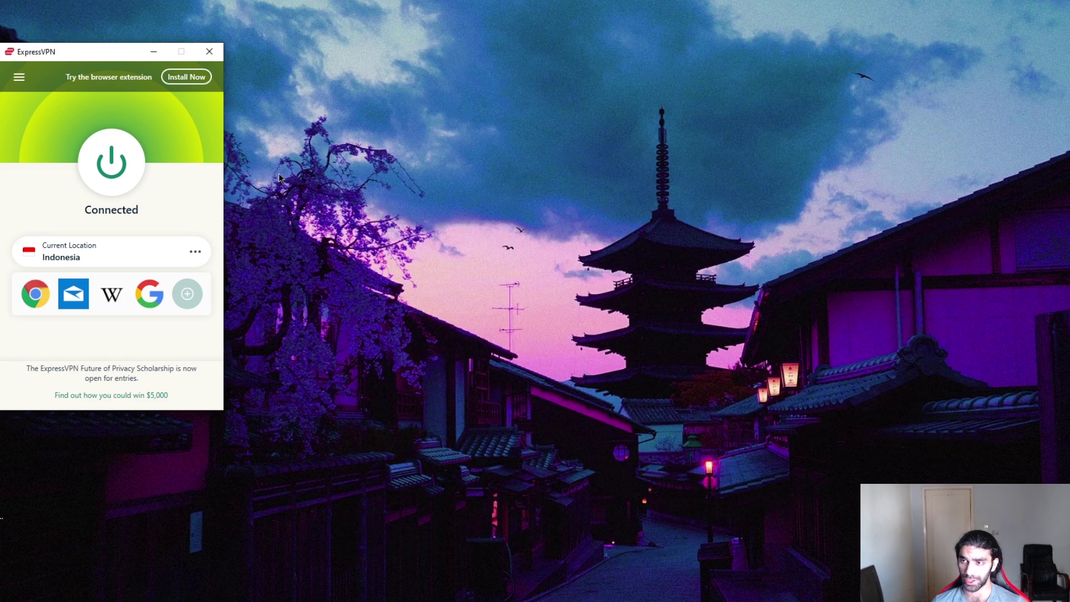
click(111, 162)
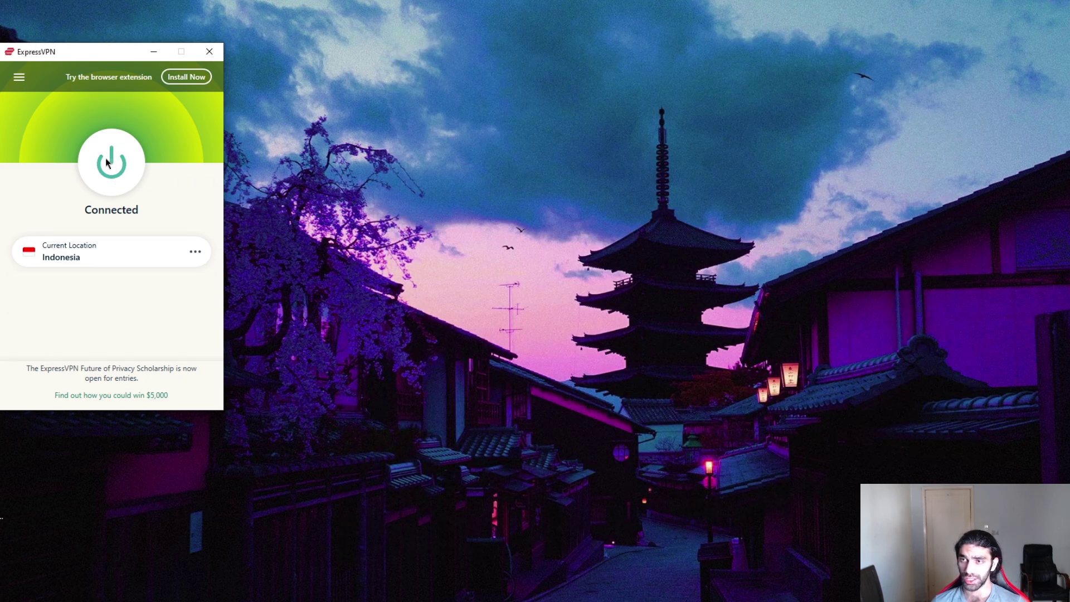
Open ExpressVPN Options and look through the Protocol tab before settling on General.
click(20, 78)
click(57, 137)
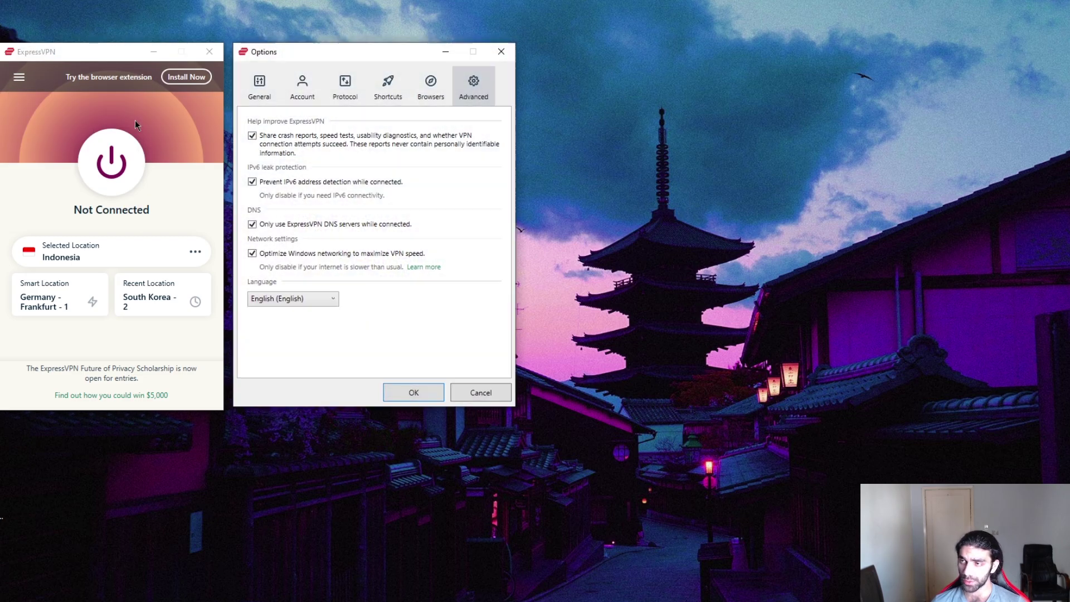
click(338, 85)
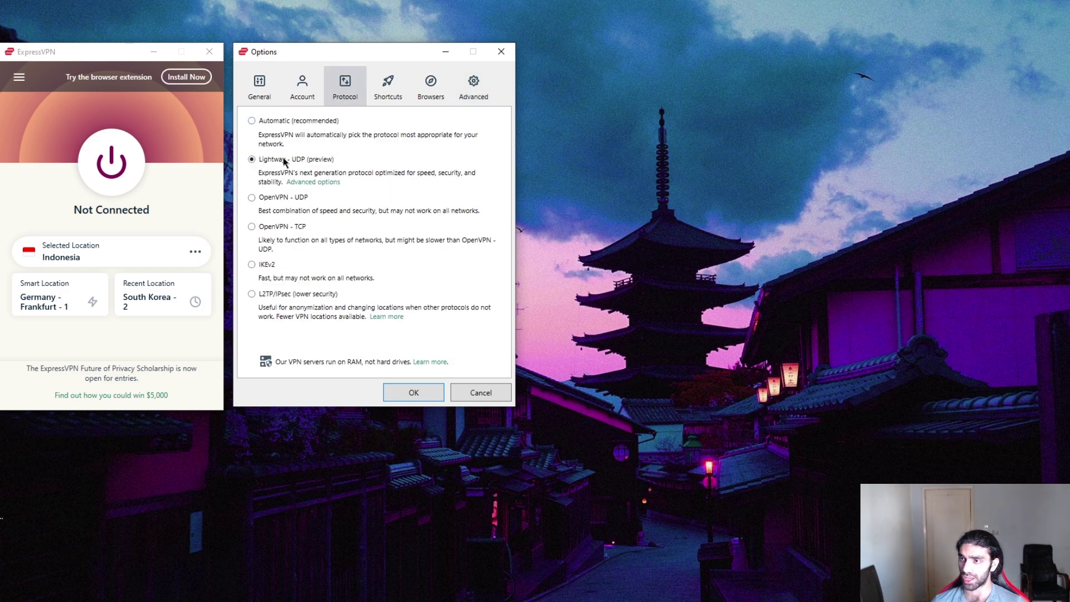
click(262, 90)
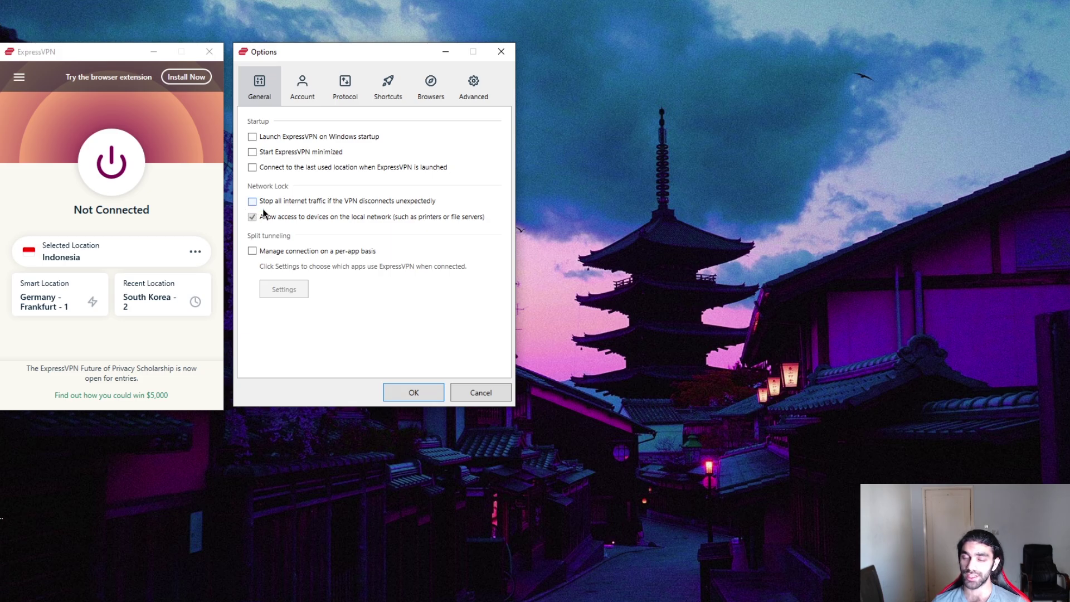
Refocus the main ExpressVPN and Options windows, shifting Options slightly left.
click(83, 55)
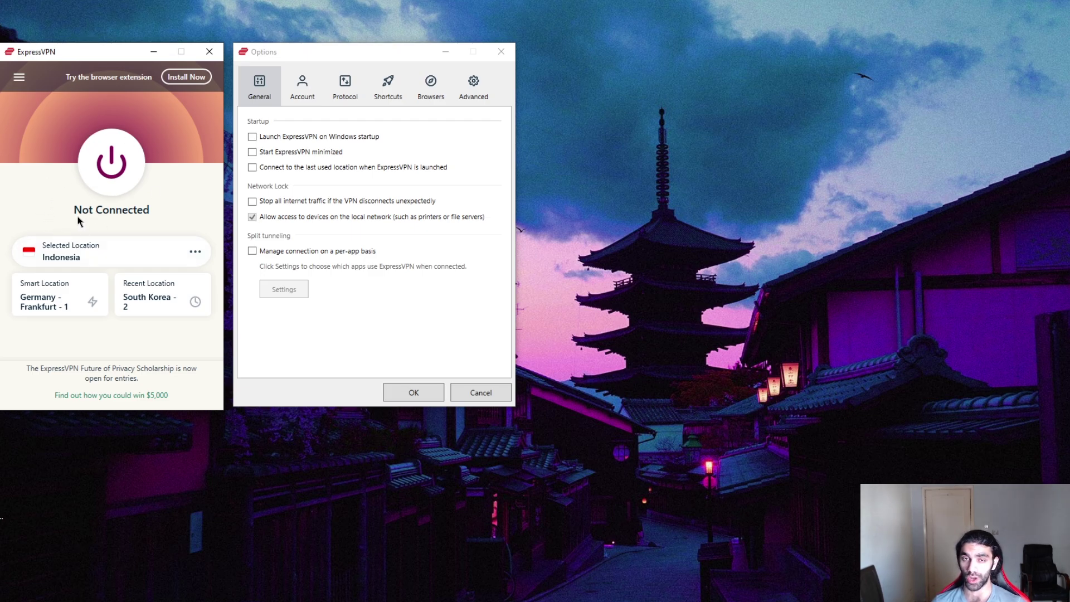
click(281, 56)
drag(280, 53, 274, 51)
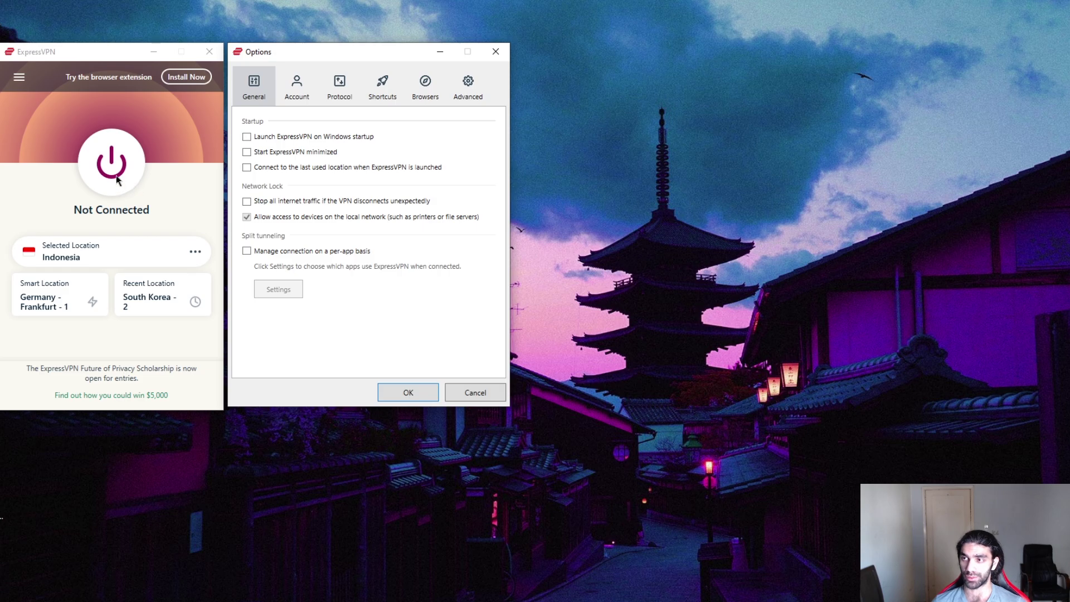
Glance at the Protocol tab, then return to the General tab in Options.
click(331, 98)
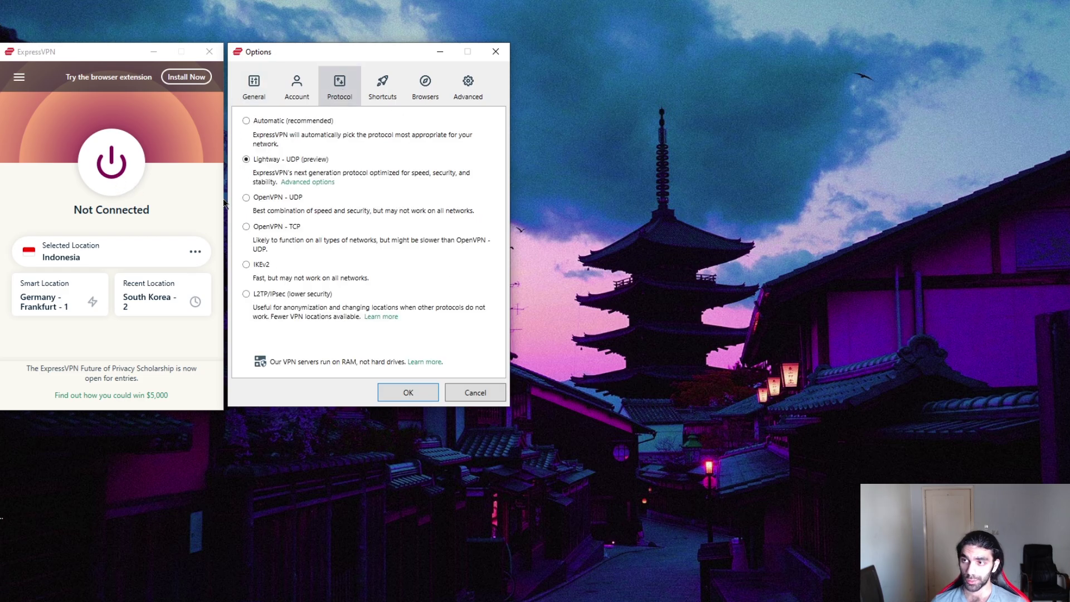
click(256, 96)
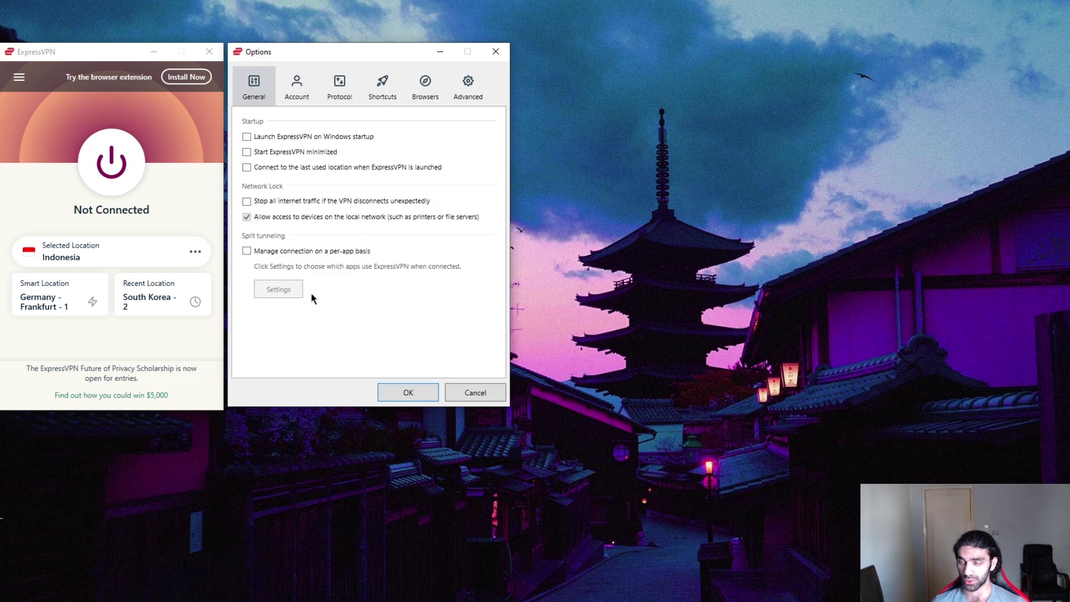
Focus ExpressVPN and show the Protocol tab with Lightway - UDP (preview) selected.
click(57, 54)
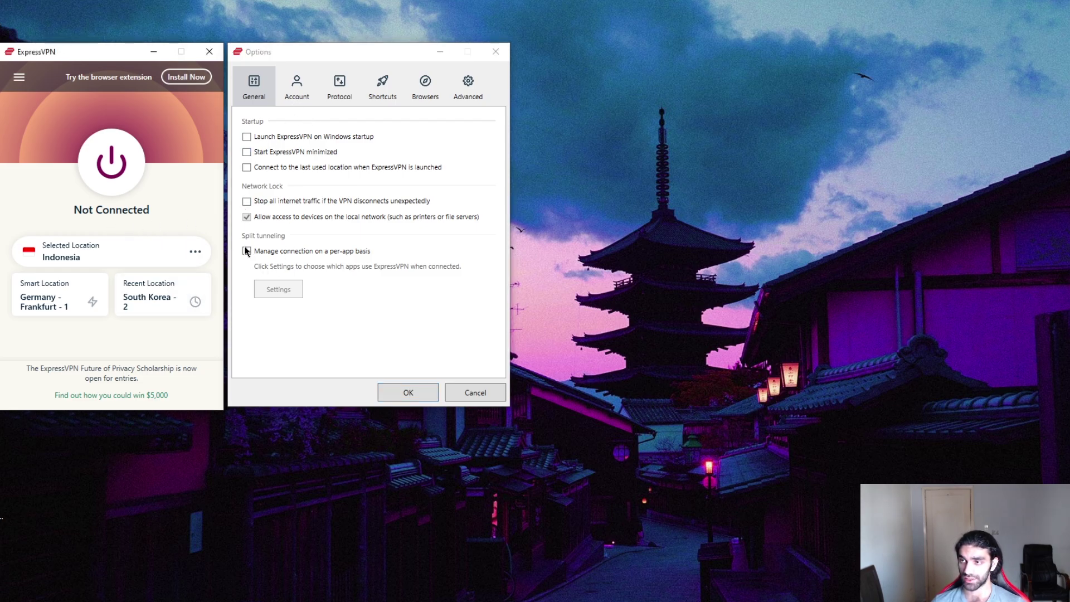
click(332, 85)
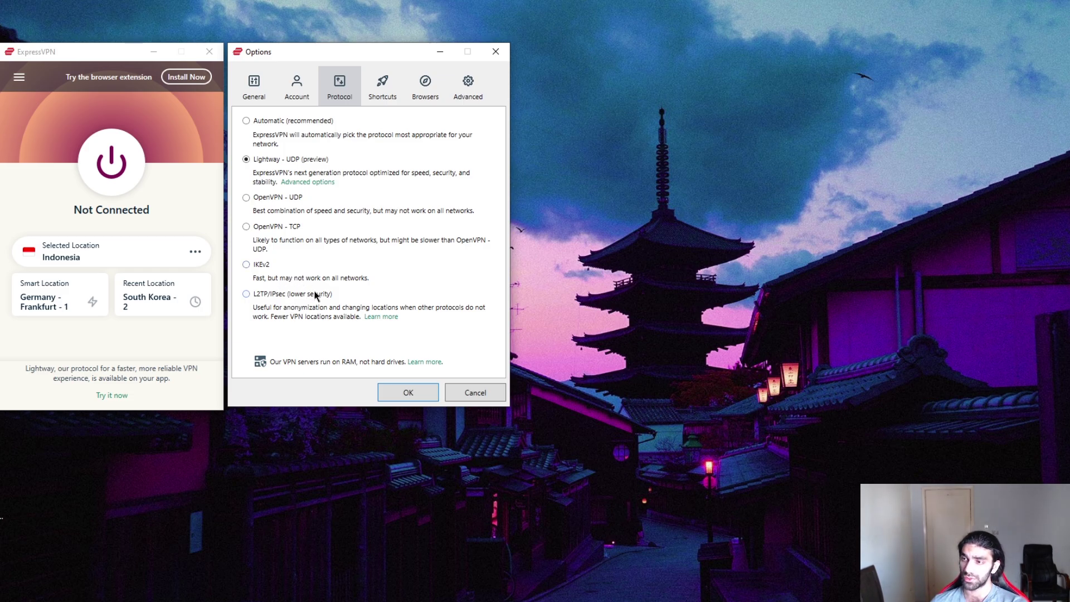
Review the Advanced tab settings, then switch back to the General tab.
click(467, 82)
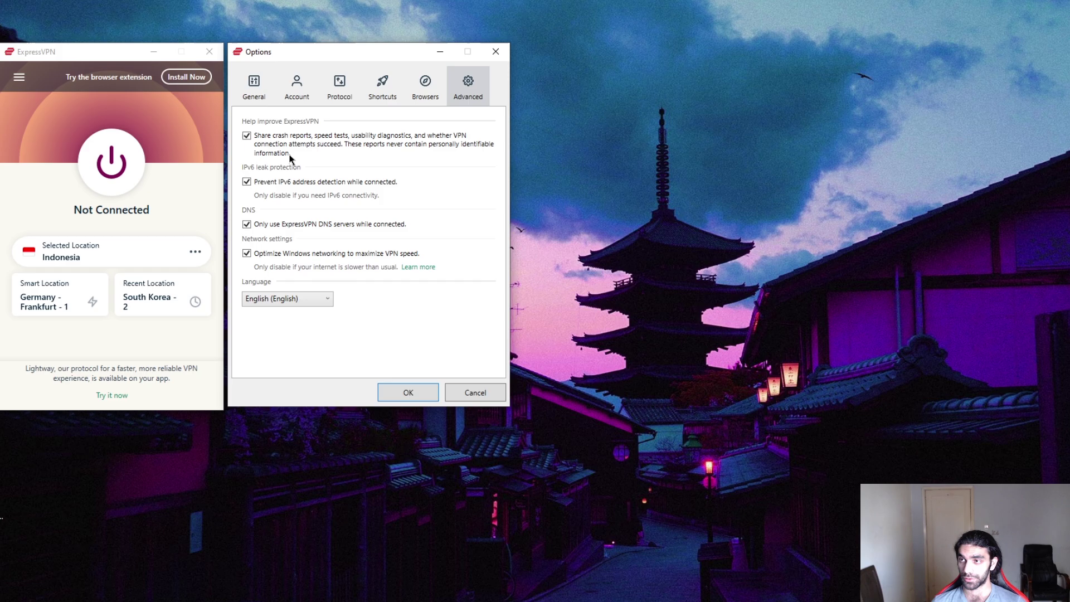
click(257, 89)
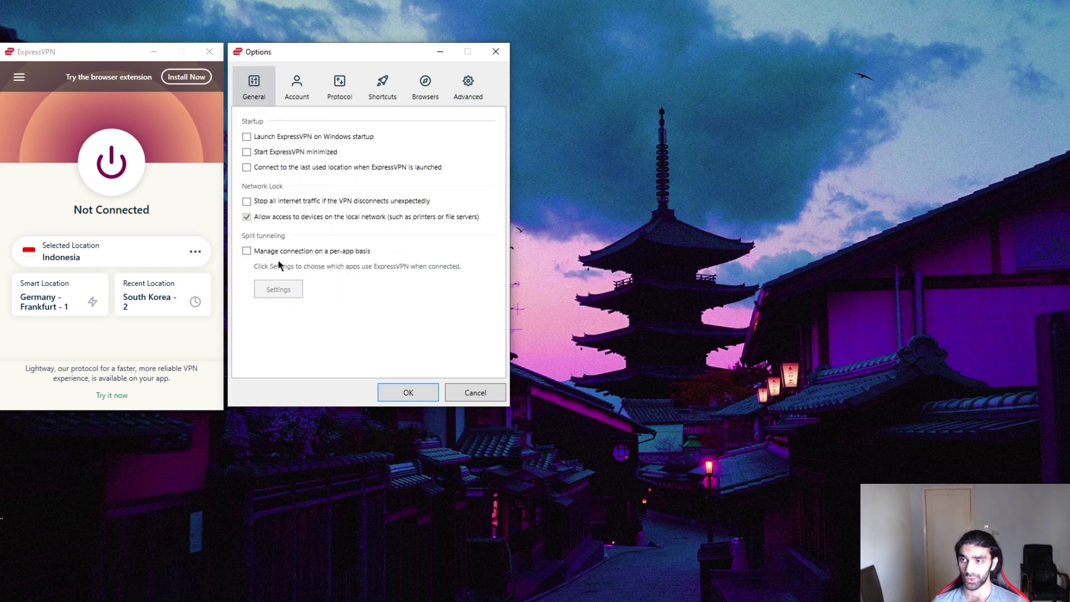
Save ExpressVPN's options, then turn on NordVPN's obfuscated servers and check the server map.
click(414, 397)
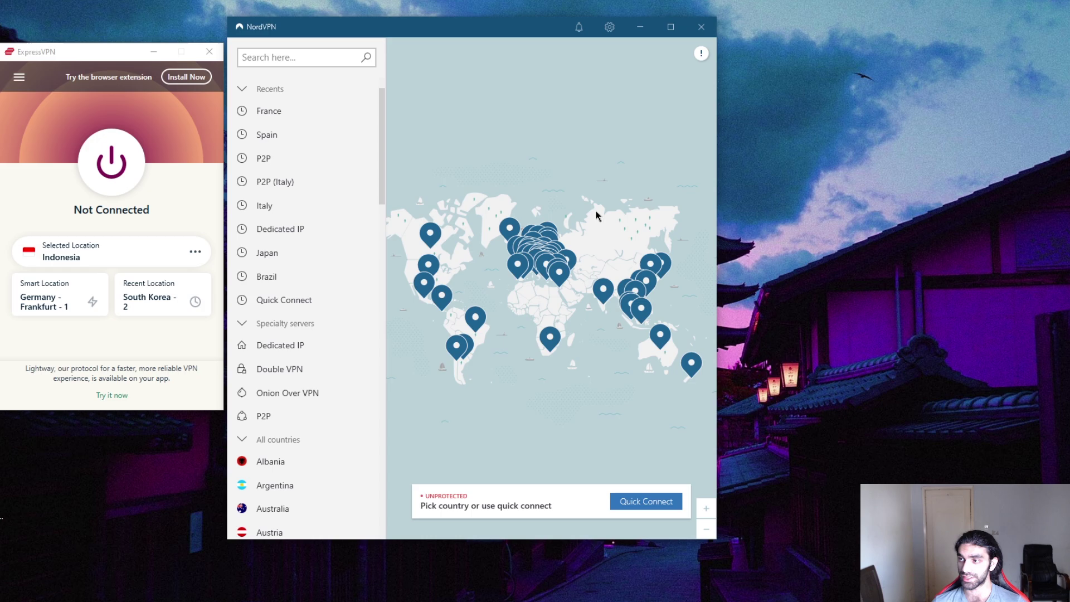
click(607, 29)
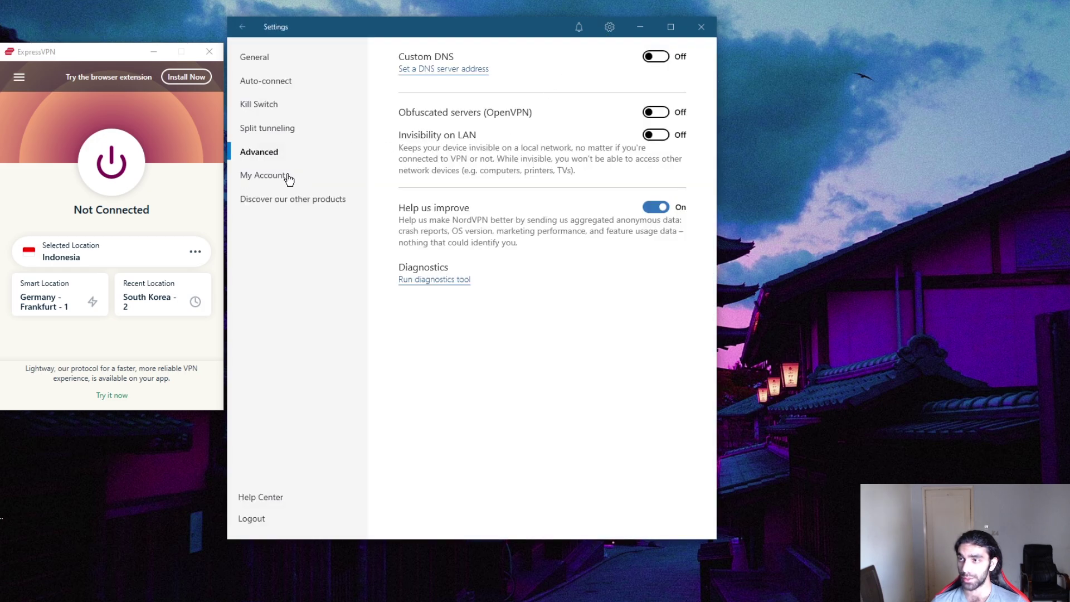
click(657, 112)
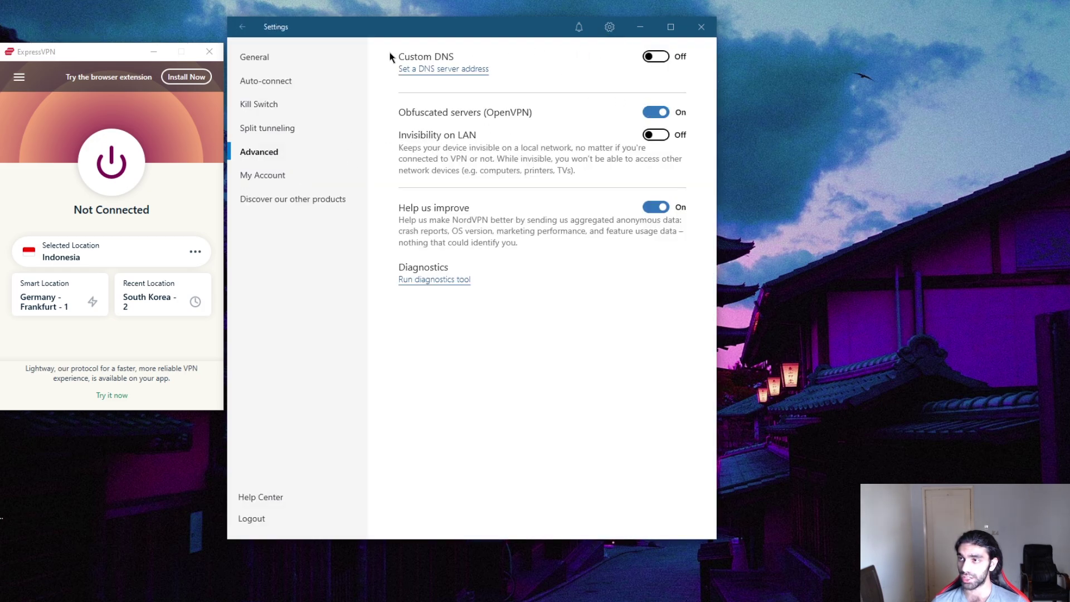
click(244, 28)
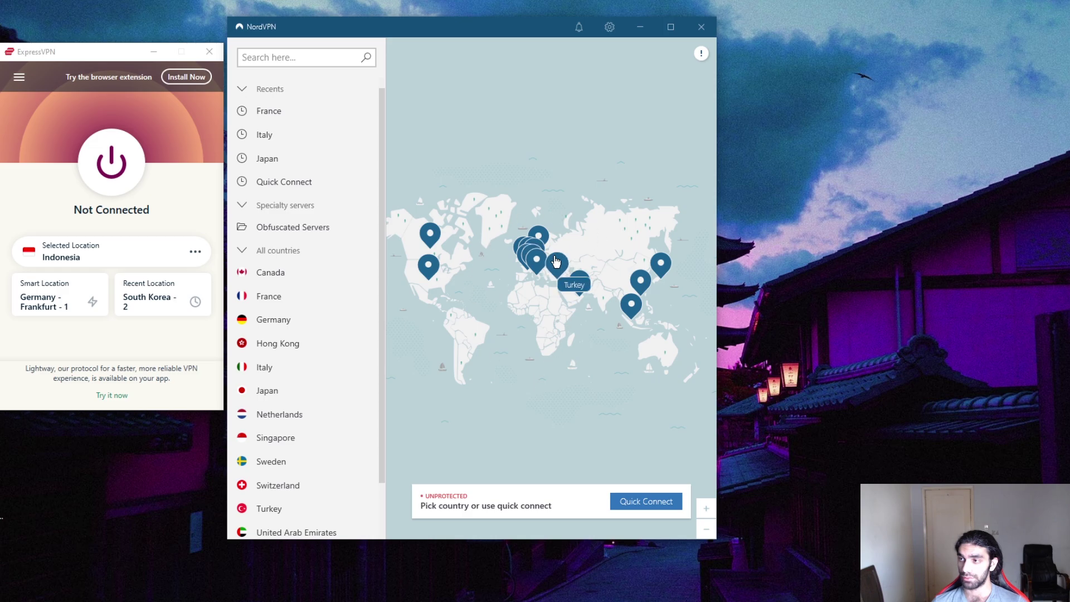
scroll(545, 268, up, 2)
scroll(545, 268, down, 3)
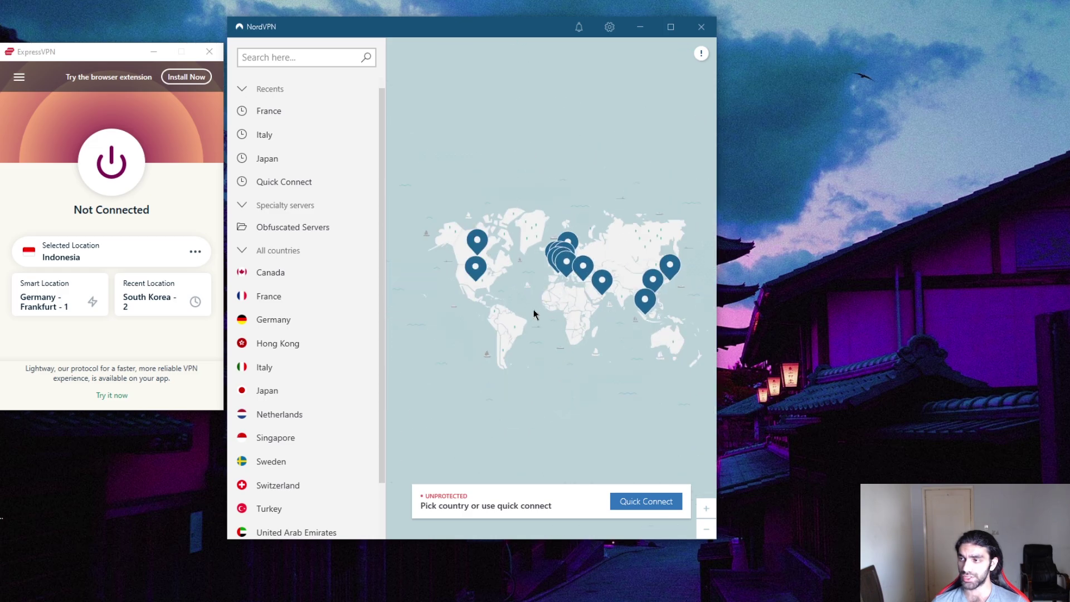
Switch NordVPN's obfuscated servers back off in Advanced settings.
click(610, 26)
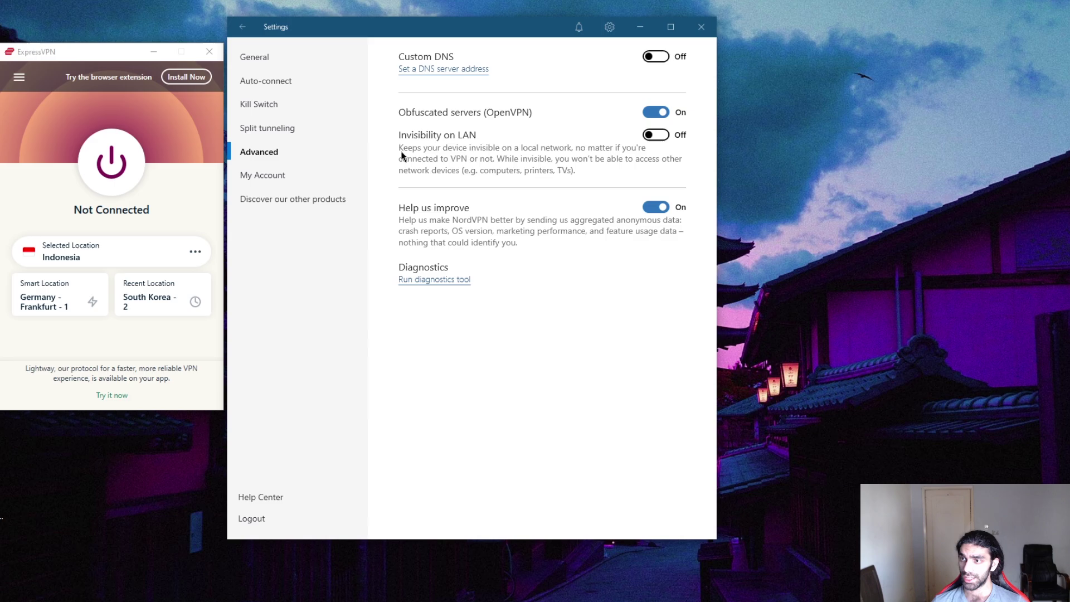
click(657, 112)
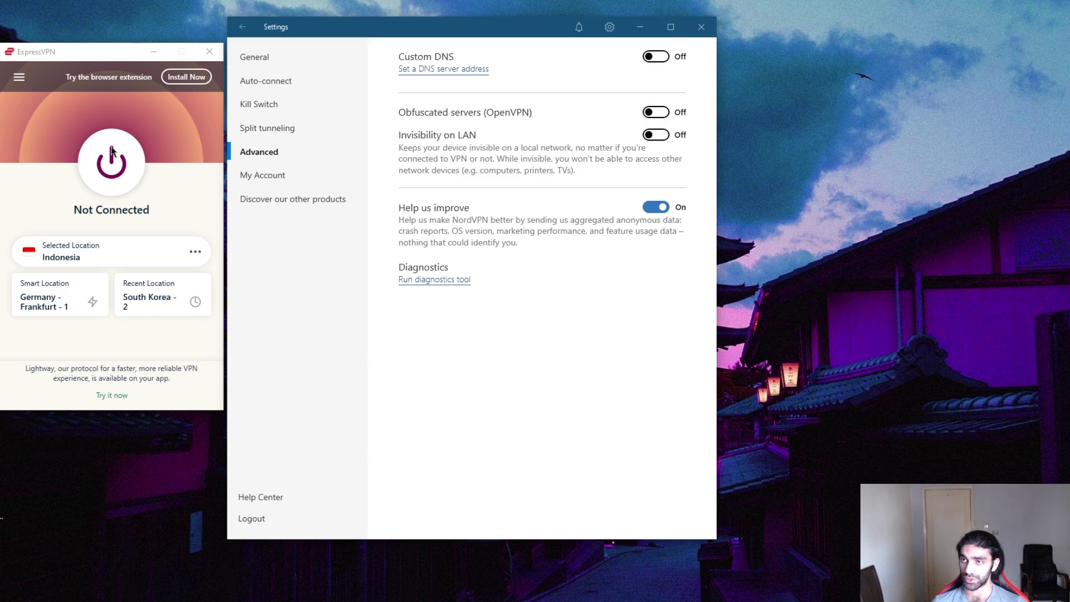
click(62, 56)
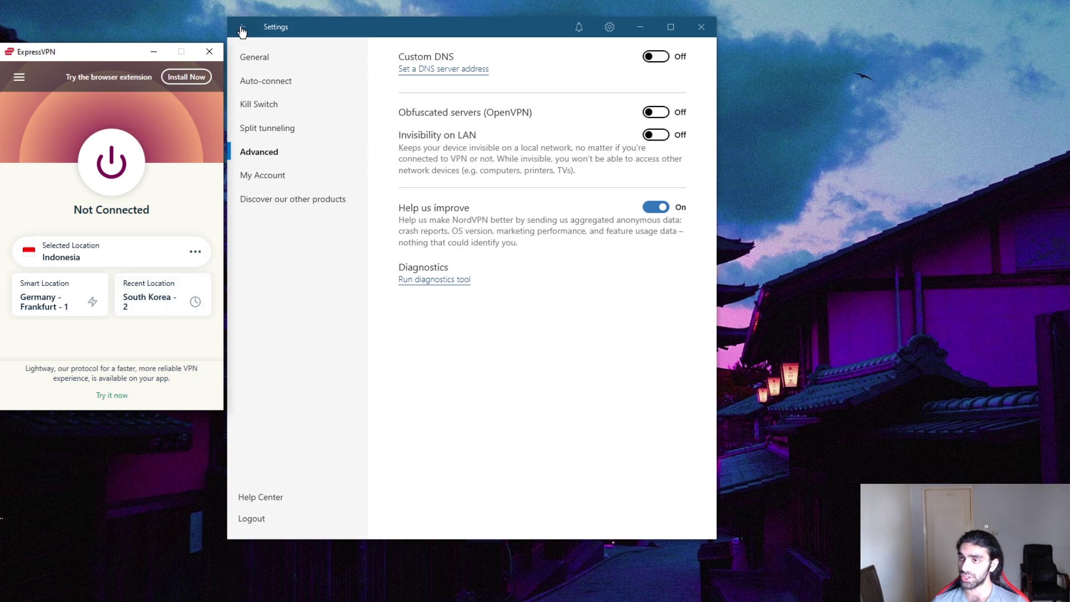
View NordVPN's Kill Switch settings, then return to the server map and list.
click(266, 106)
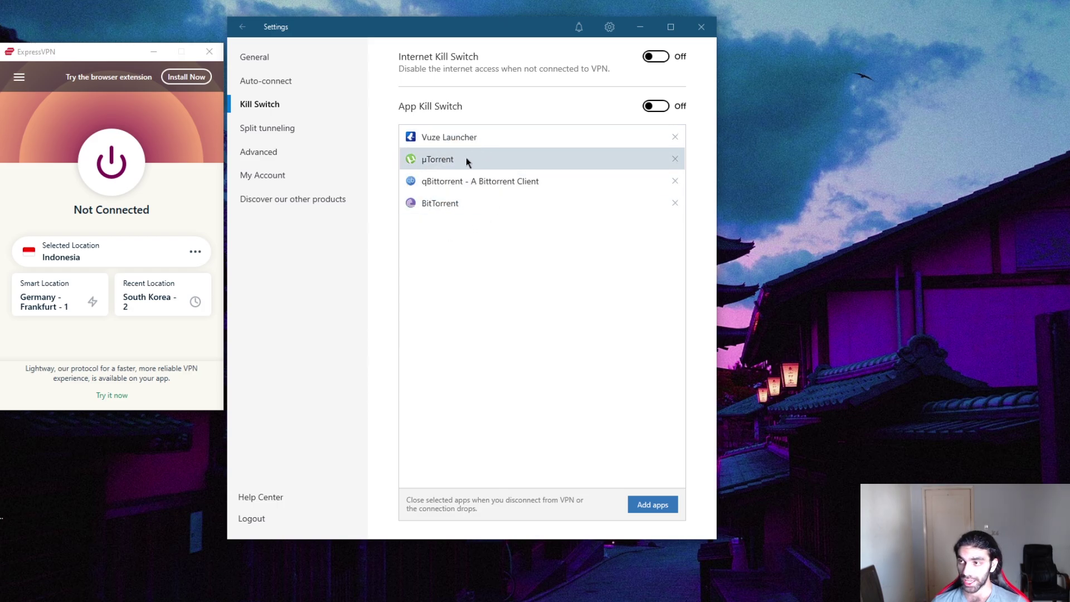
click(242, 26)
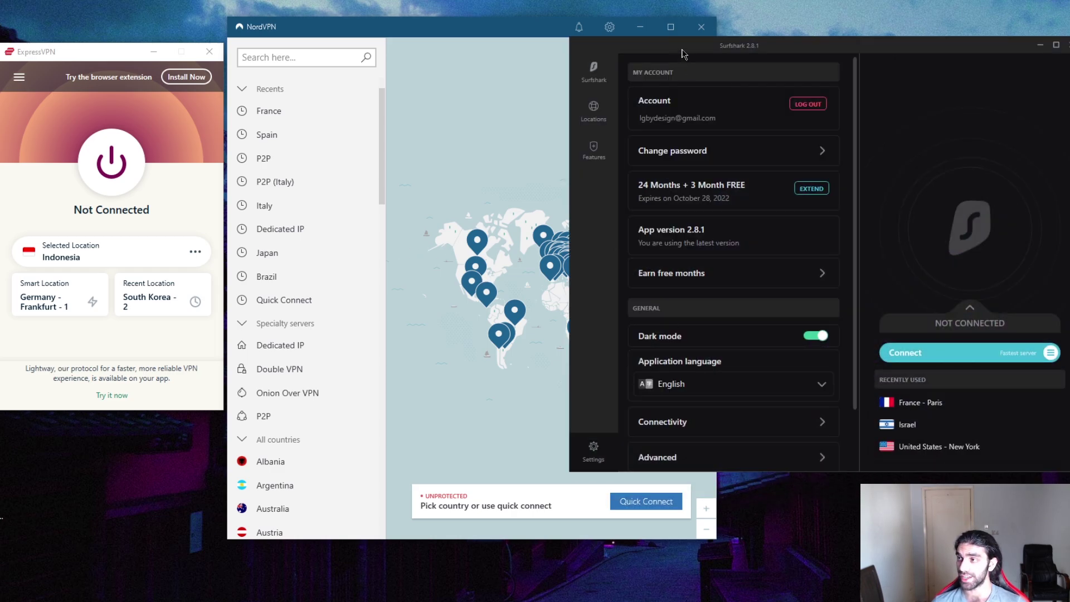
Shift Surfshark slightly left and check its Advanced protocol choices, keeping WireGuard.
drag(684, 53, 673, 56)
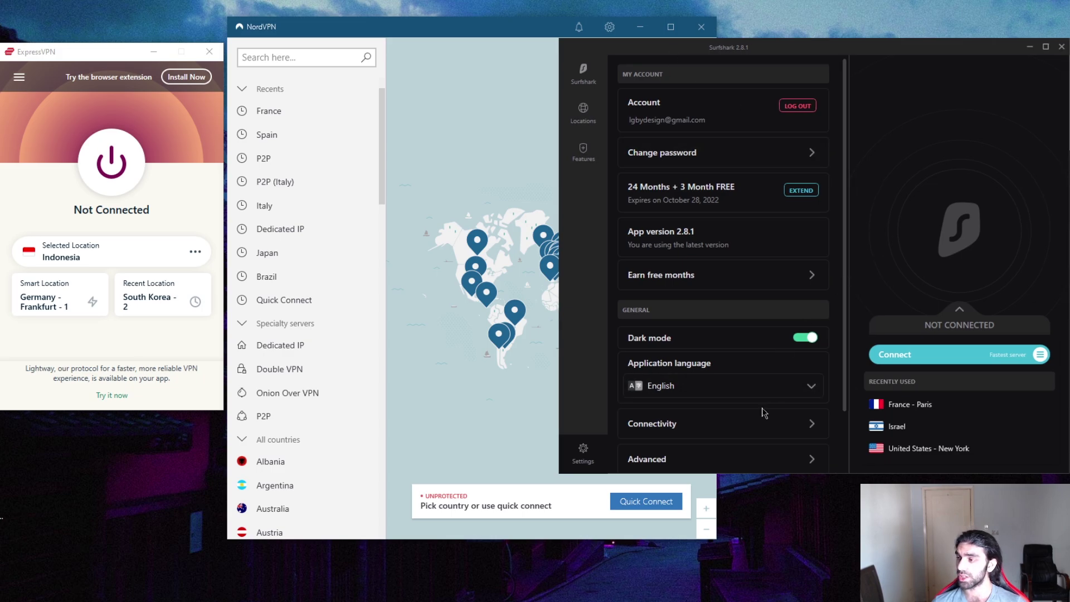
scroll(707, 382, down, 1)
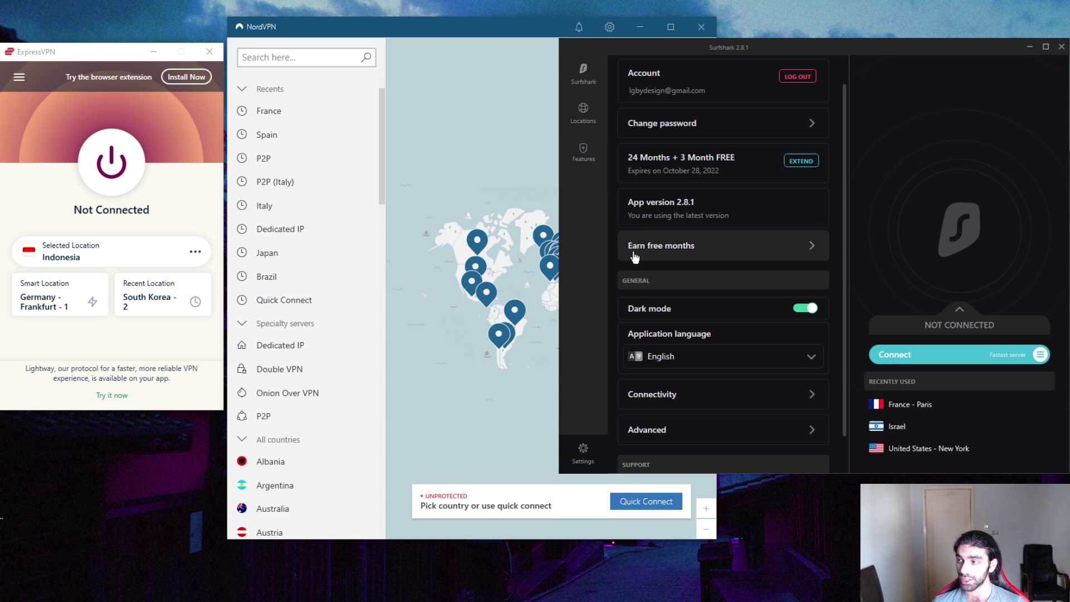
click(633, 430)
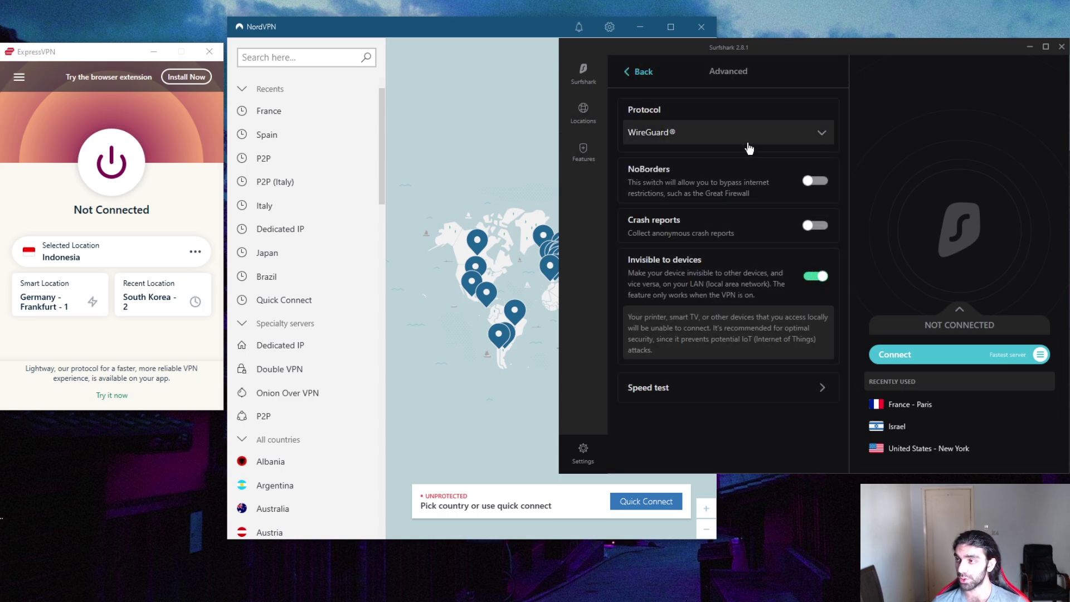
click(767, 134)
click(609, 226)
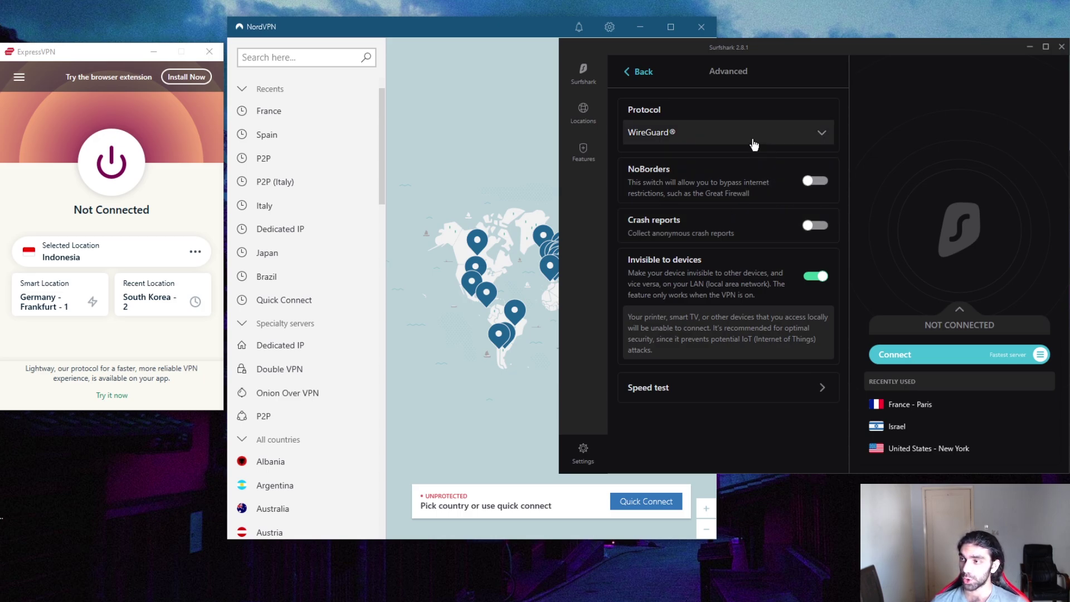
click(732, 132)
click(618, 279)
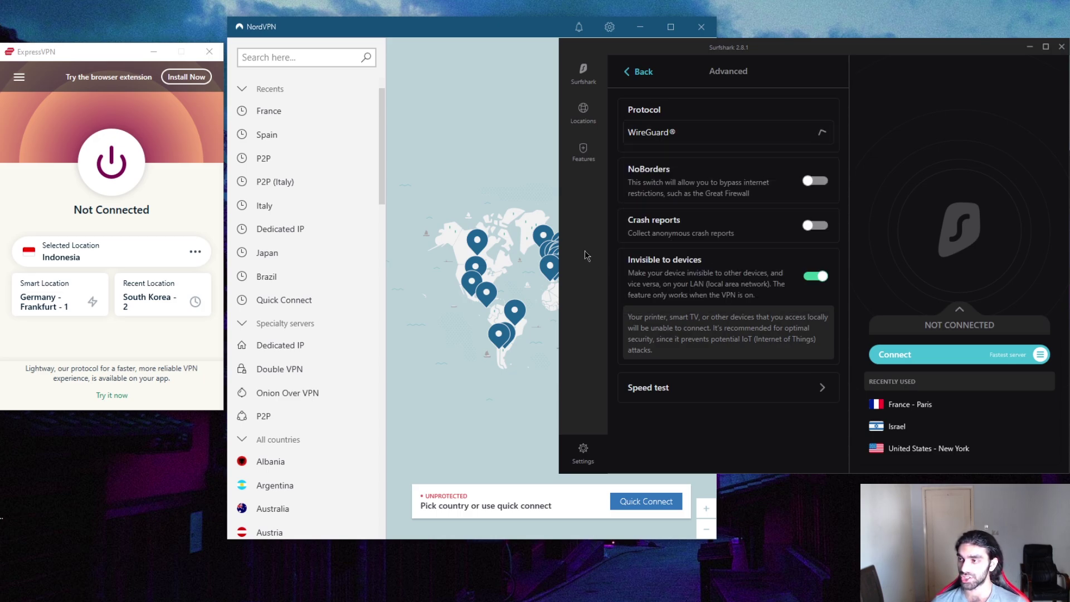
click(588, 114)
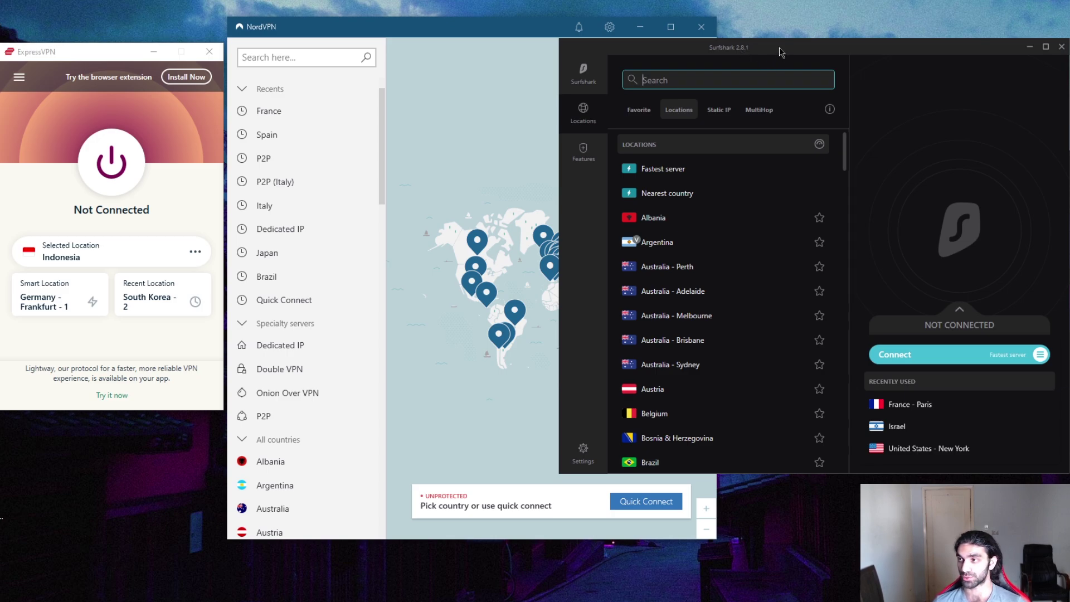
Arrange NordVPN, Surfshark and ExpressVPN side by side, with NordVPN's map over Surfshark.
click(328, 25)
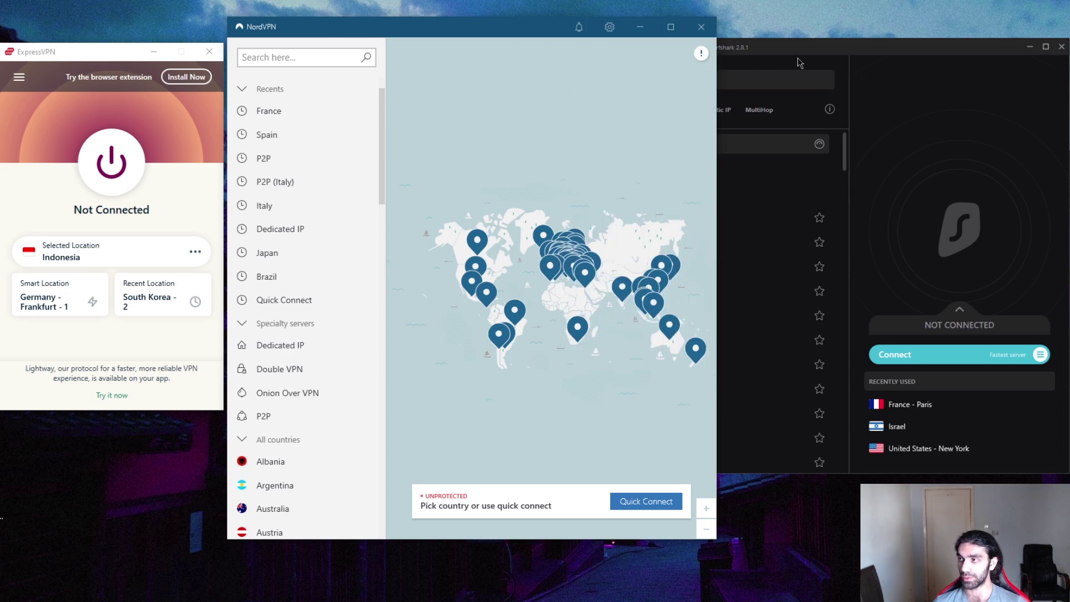
key(alt+Tab)
click(66, 56)
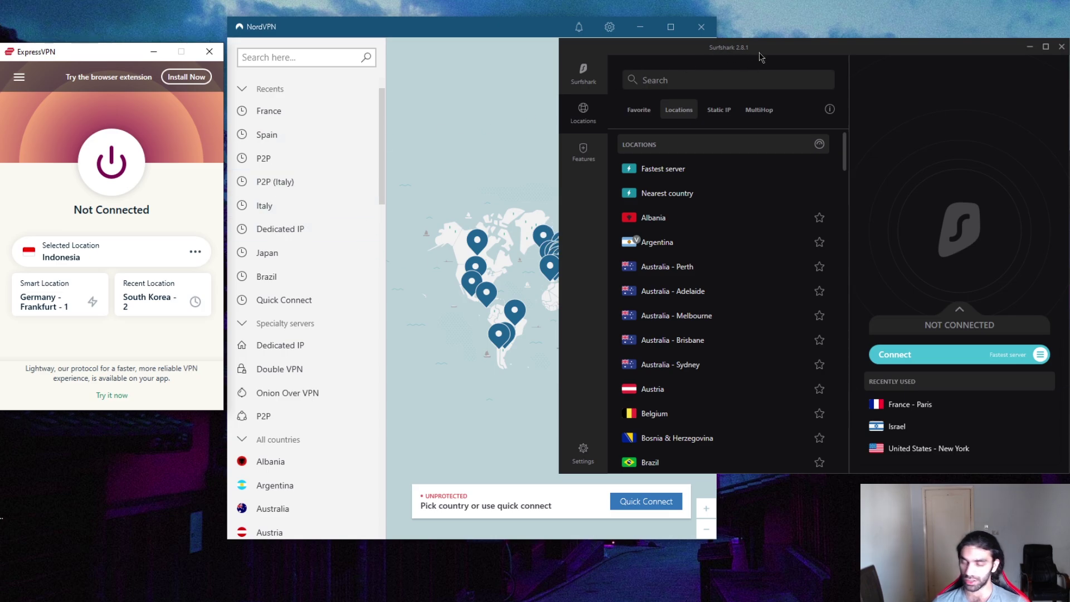
drag(761, 54, 764, 52)
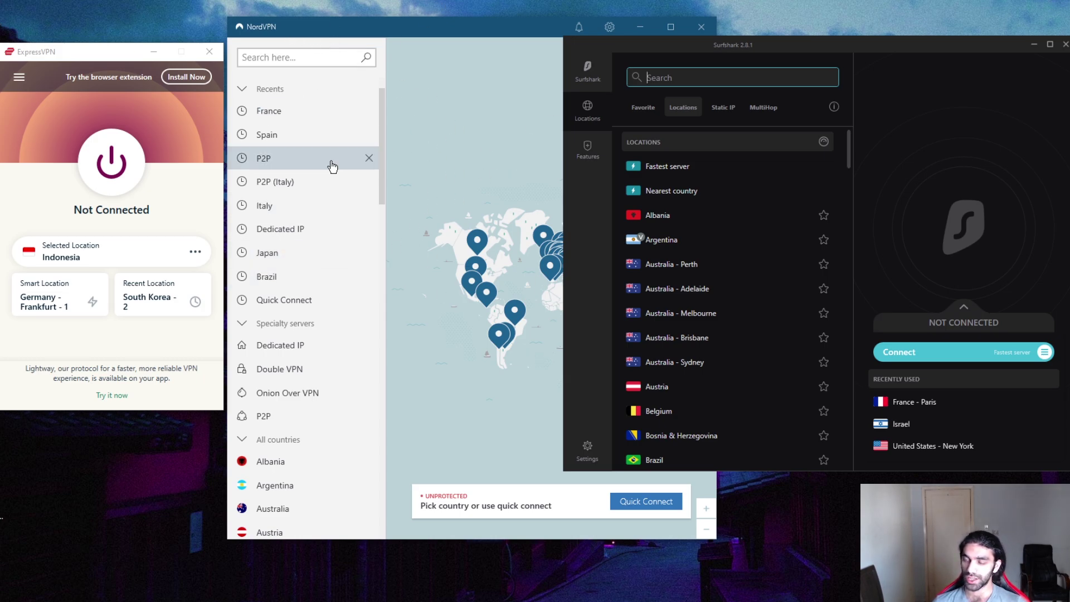
click(469, 95)
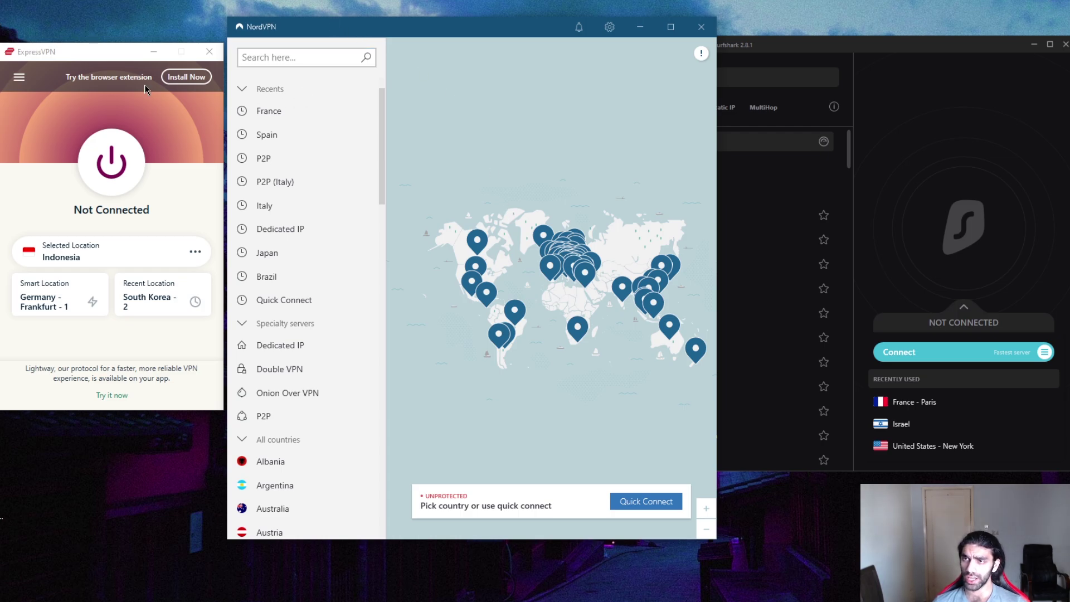
click(55, 51)
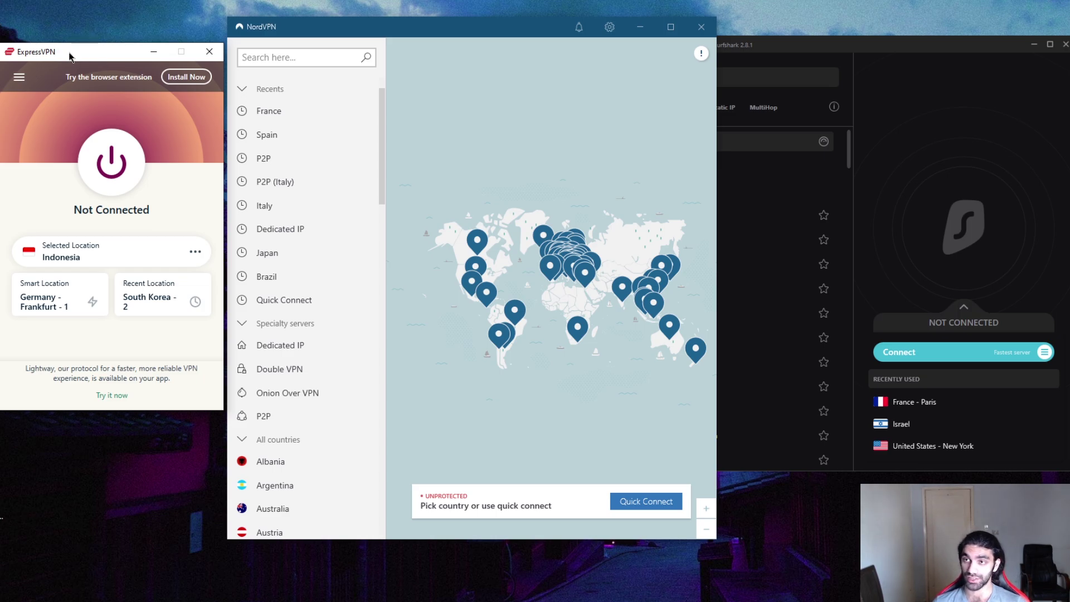
drag(70, 55, 69, 57)
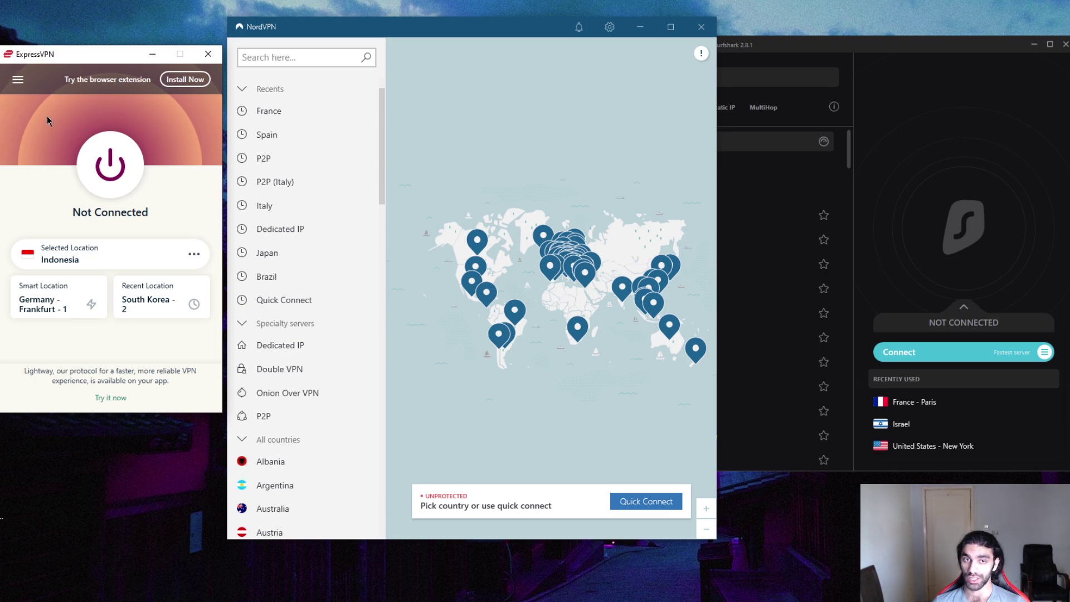